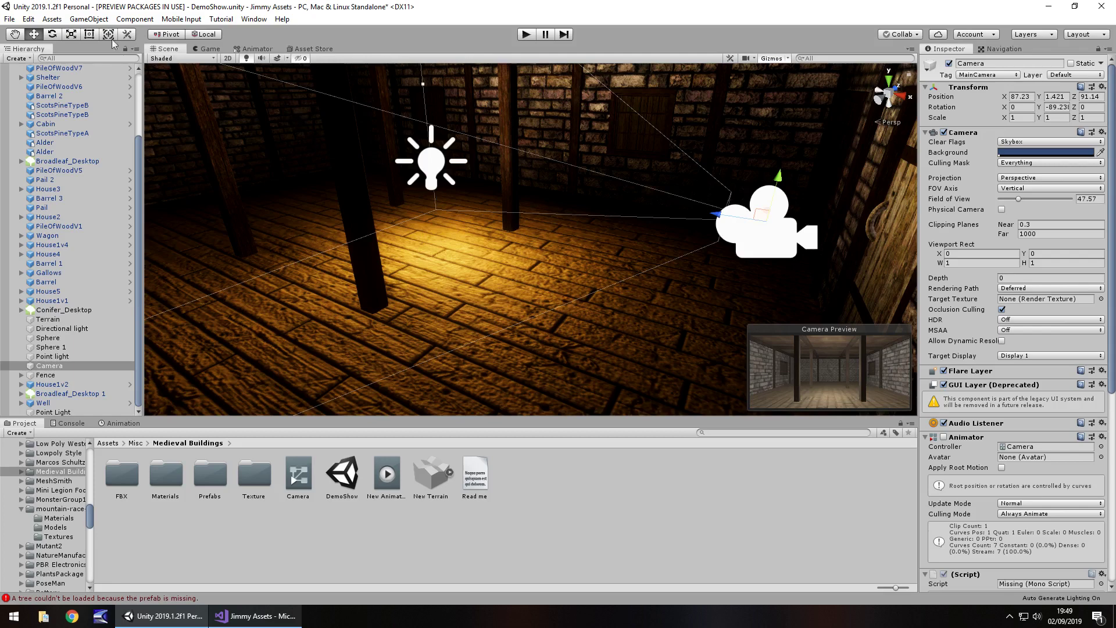
Create a Particle System from the GameObject > Effects menu in the medieval room scene
{"action": "left_click", "coordinate": [100, 21]}
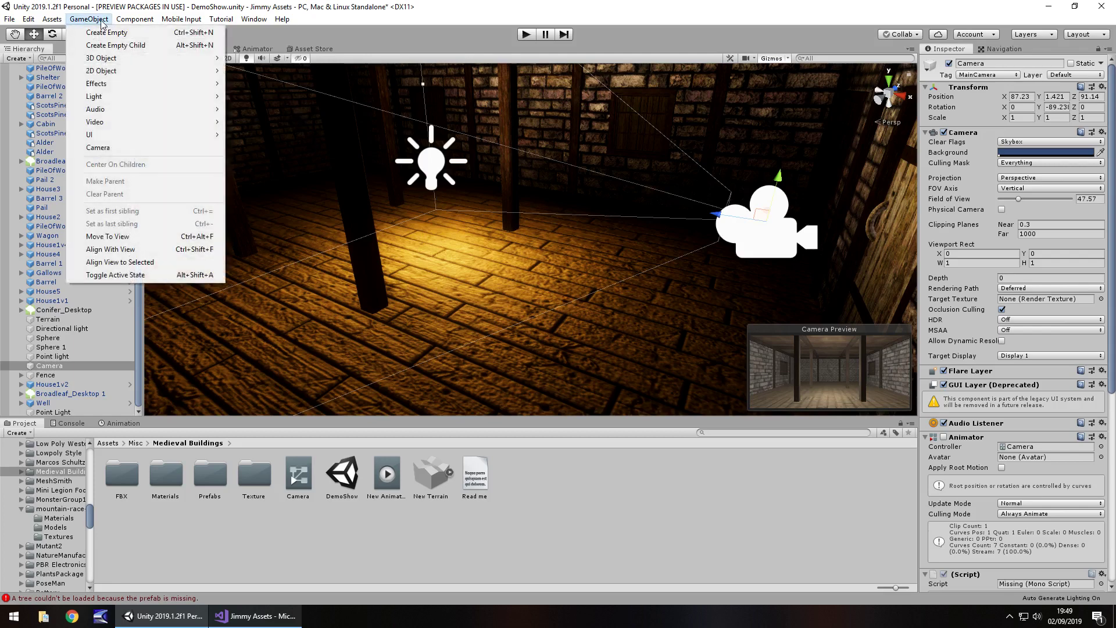
{"action": "mouse_move", "coordinate": [114, 85]}
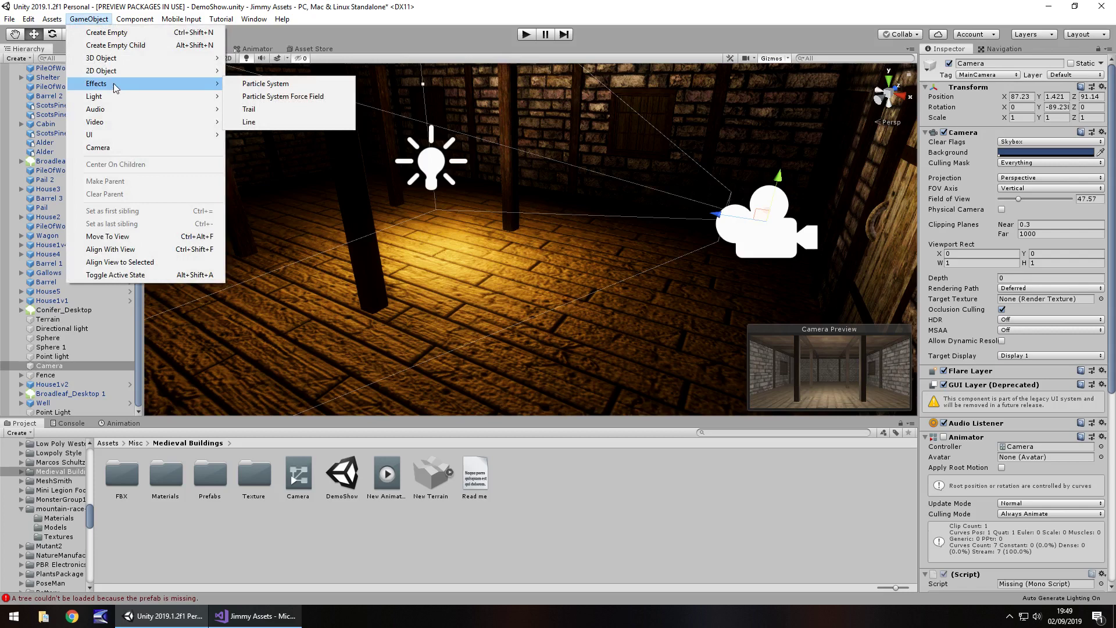
{"action": "left_click", "coordinate": [280, 84]}
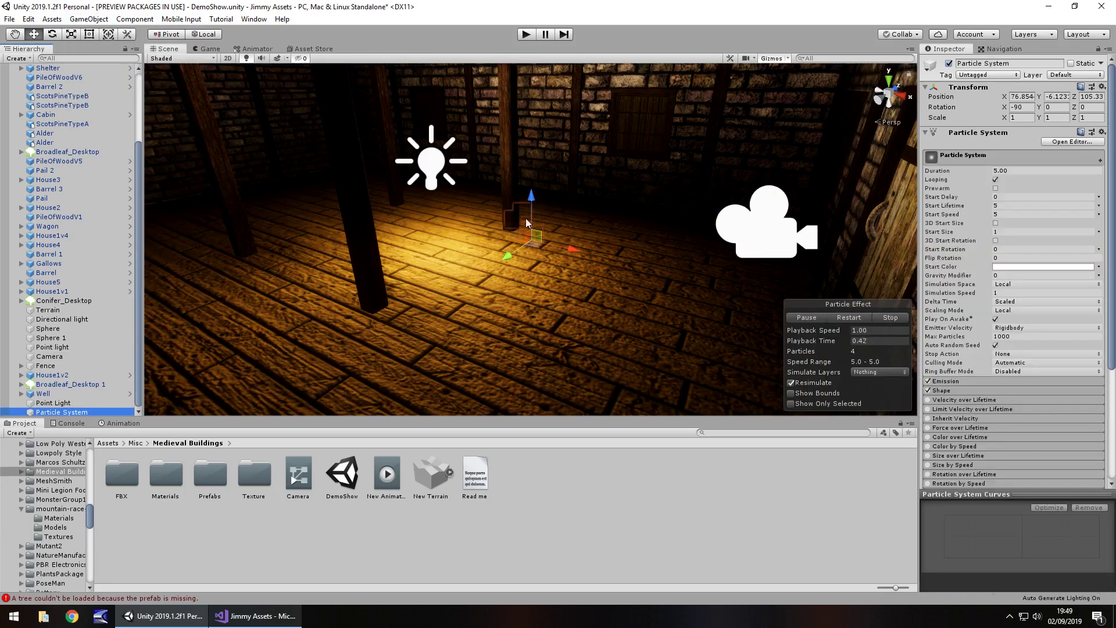
Move the particle emitter beside the pillar and enable Prewarm
{"action": "left_click", "coordinate": [525, 164]}
{"action": "left_click_drag", "start_coordinate": [525, 164], "coordinate": [355, 183]}
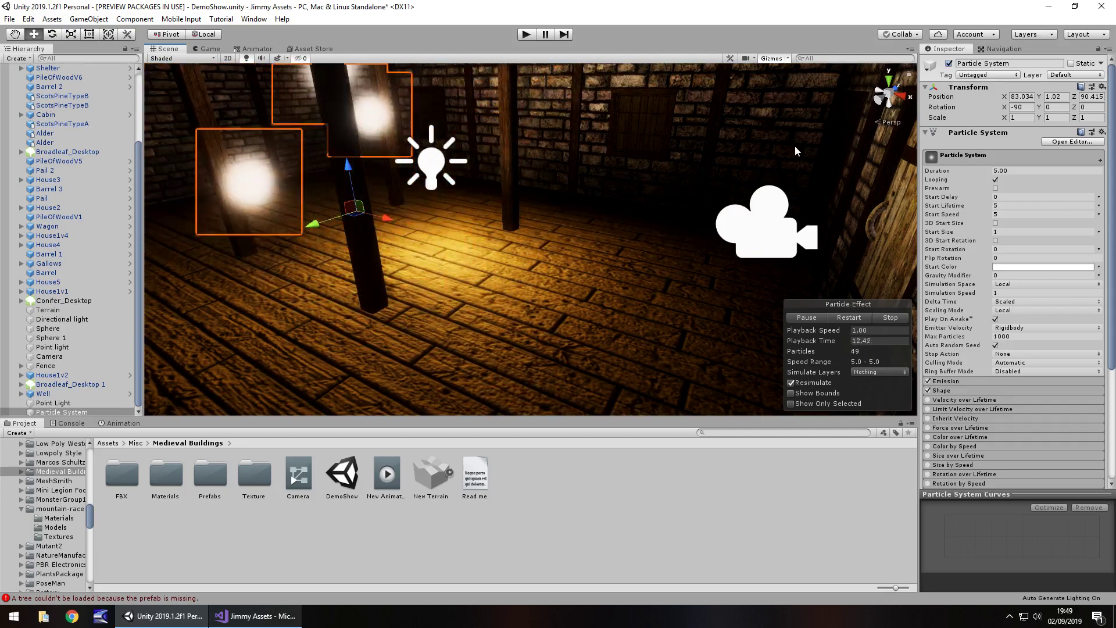
{"action": "left_click", "coordinate": [996, 188]}
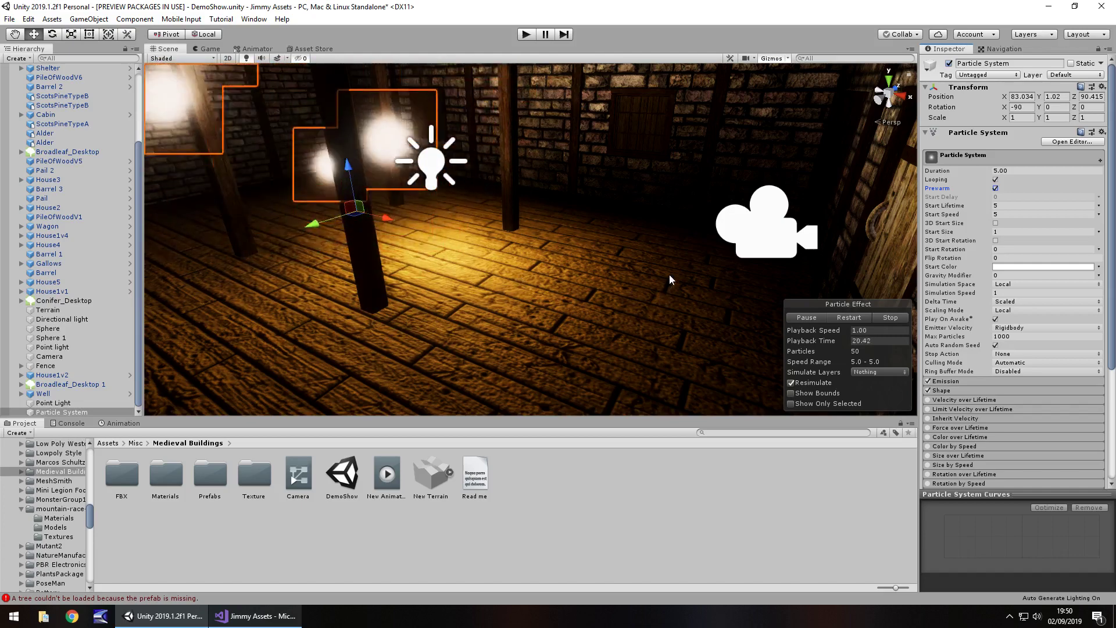
Set the particles' Start Speed to 0.2 and Start Size to 0.03
{"action": "left_click", "coordinate": [1001, 214]}
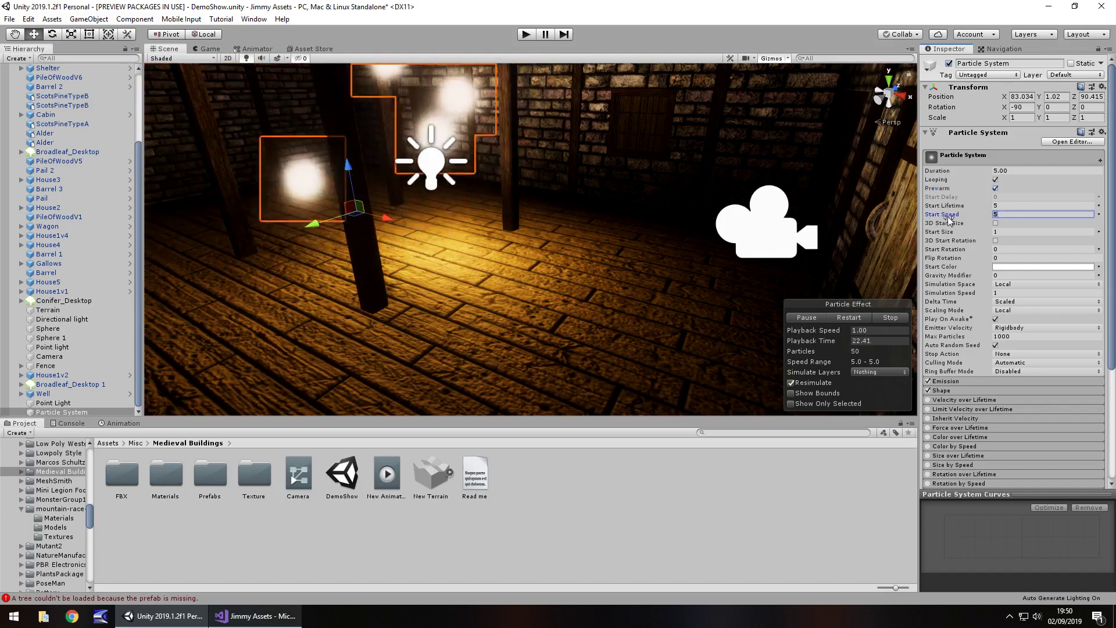
{"action": "type", "text": ".2"}
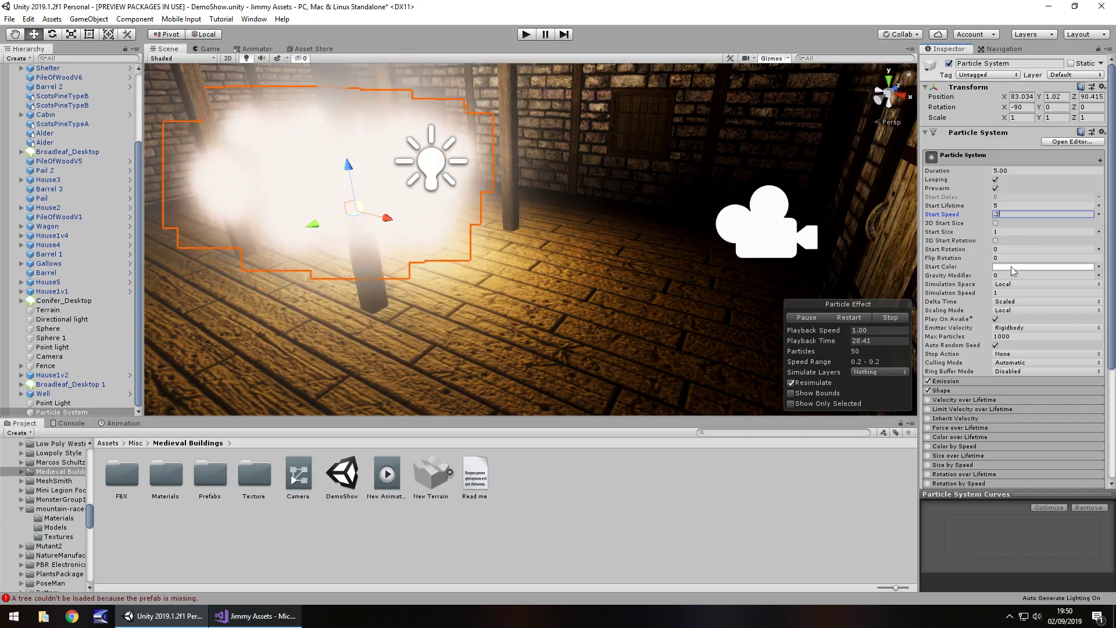
{"action": "left_click", "coordinate": [1006, 231]}
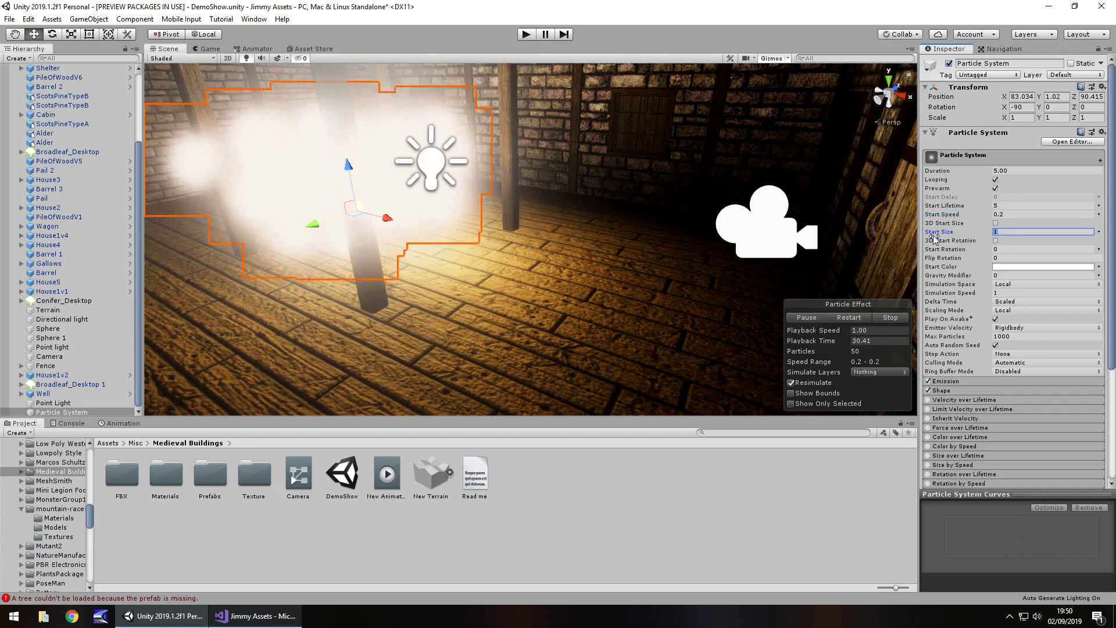
{"action": "type", "text": ".1"}
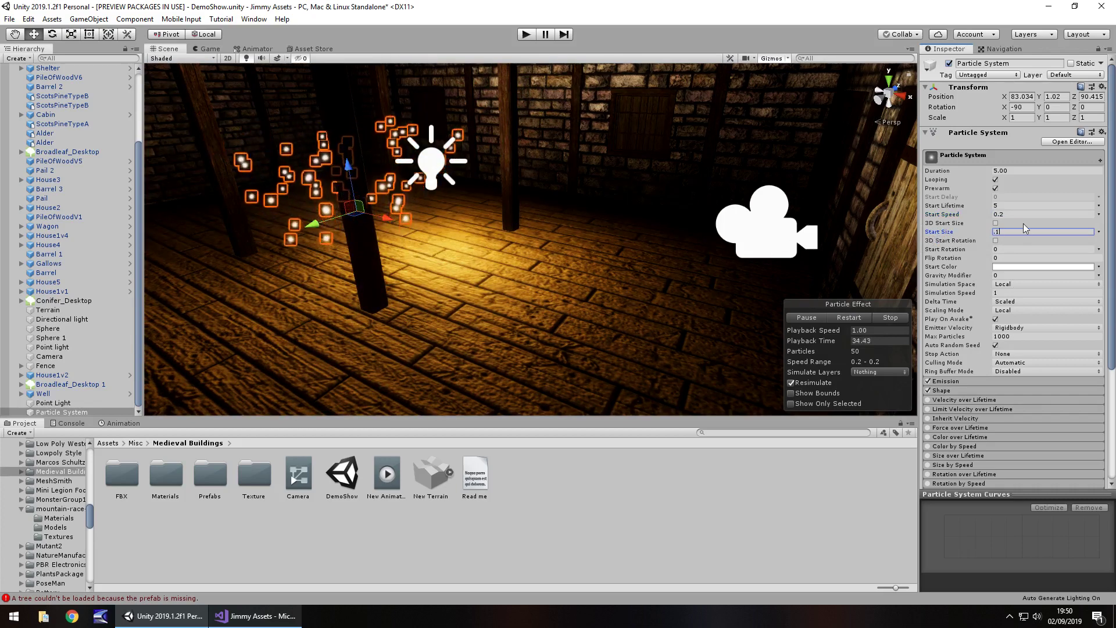
{"action": "key", "text": "Return"}
{"action": "type", "text": ".03"}
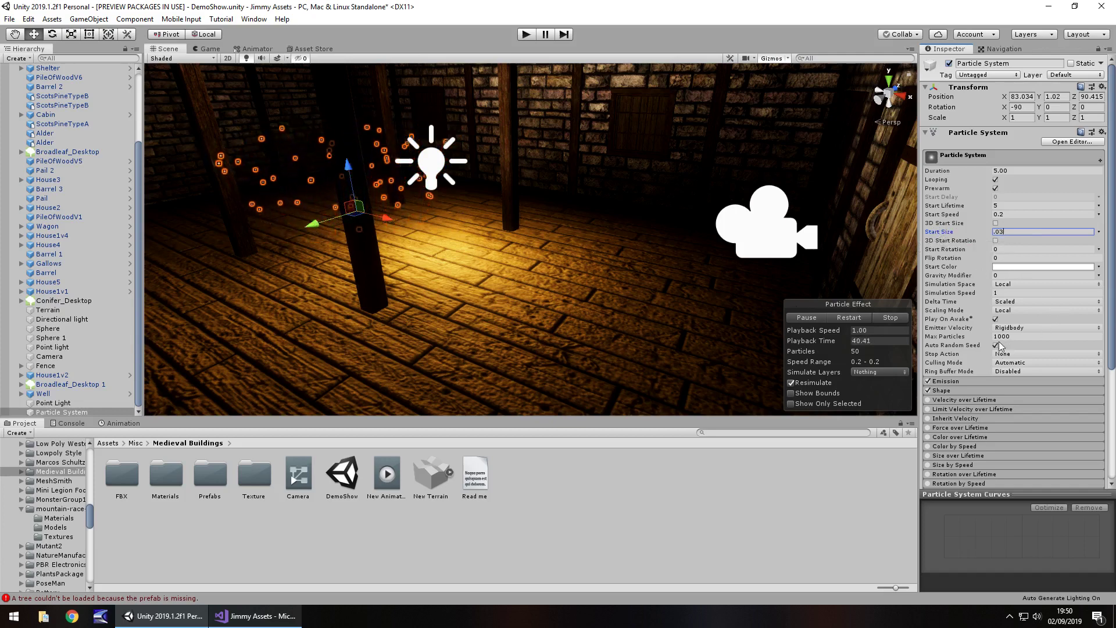
Change the emission Shape from Cone to Sphere with radius 3.79
{"action": "scroll", "coordinate": [987, 319], "scroll_direction": "down", "scroll_amount": 3}
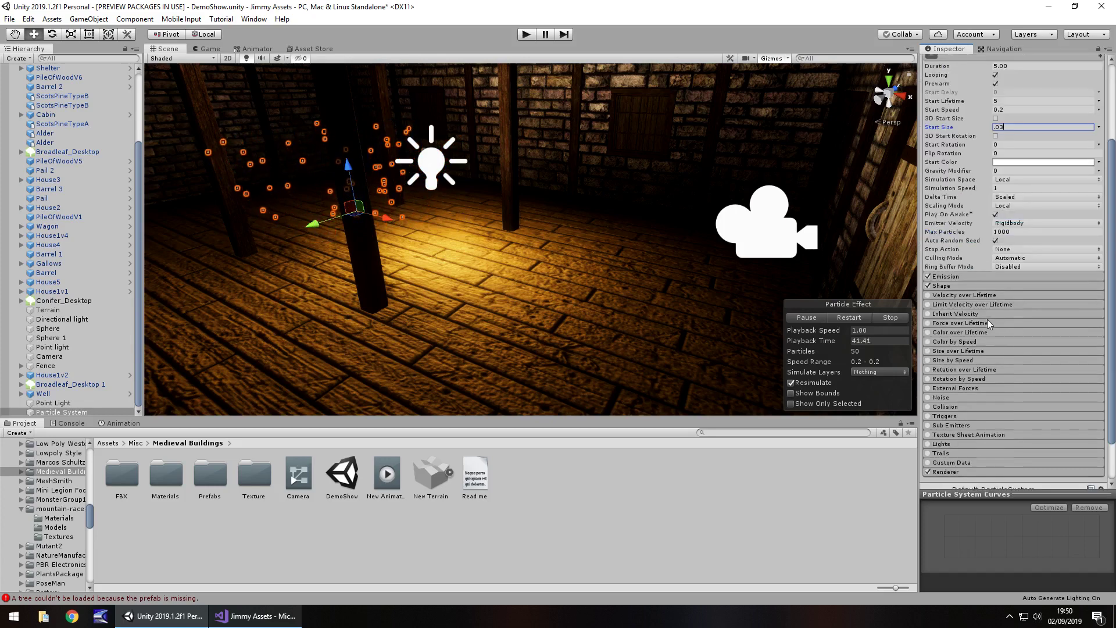
{"action": "left_click", "coordinate": [945, 287]}
{"action": "left_click", "coordinate": [1014, 295]}
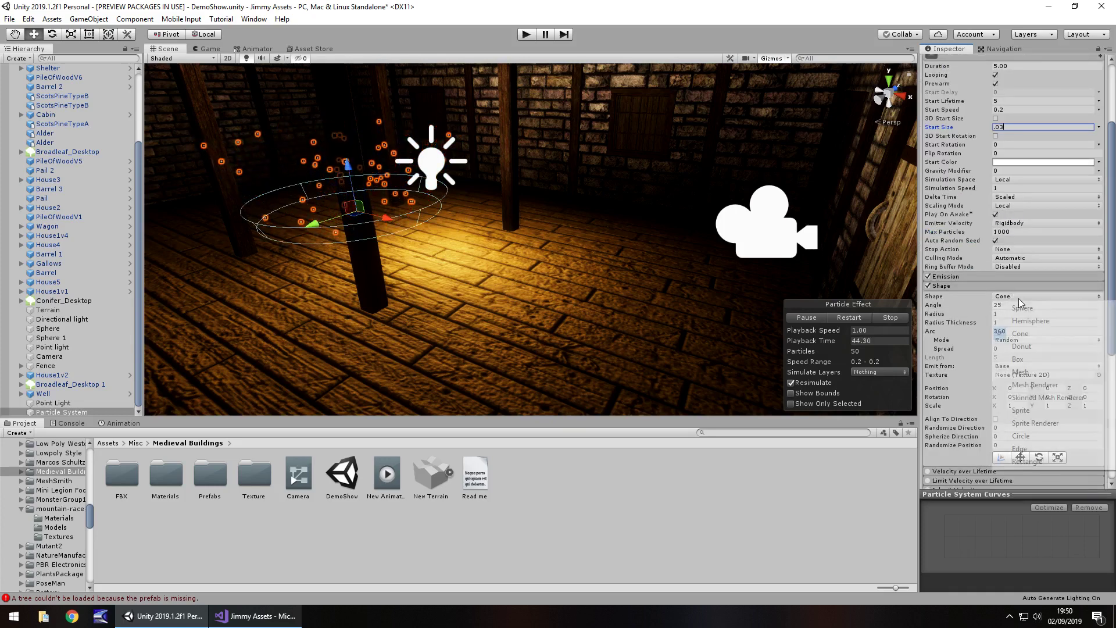
{"action": "left_click", "coordinate": [1032, 308]}
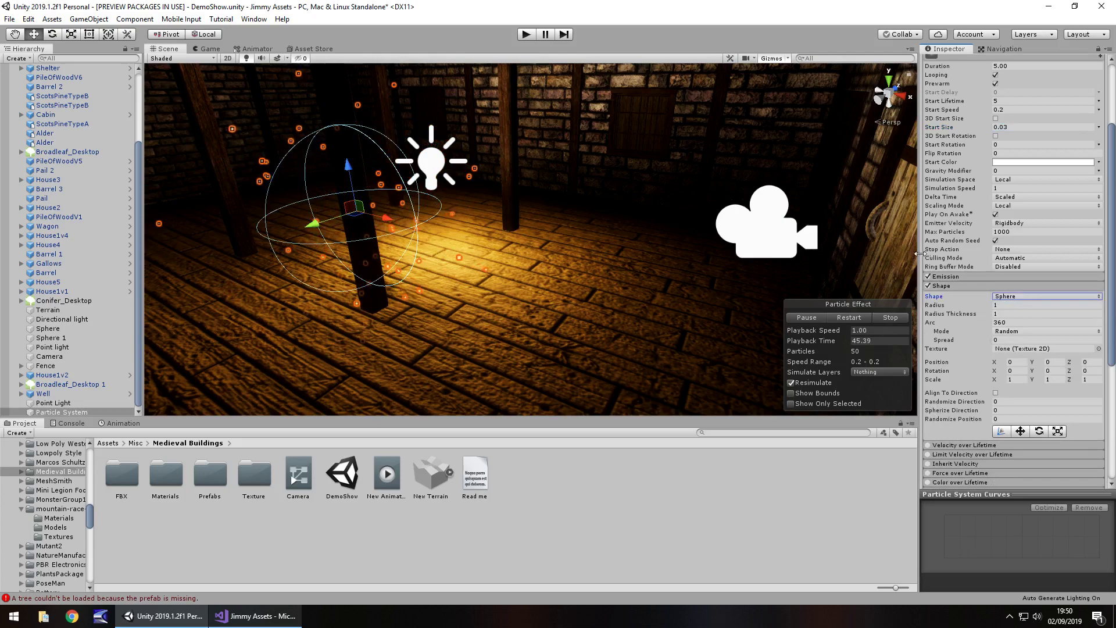
{"action": "left_click_drag", "start_coordinate": [935, 306], "coordinate": [994, 305]}
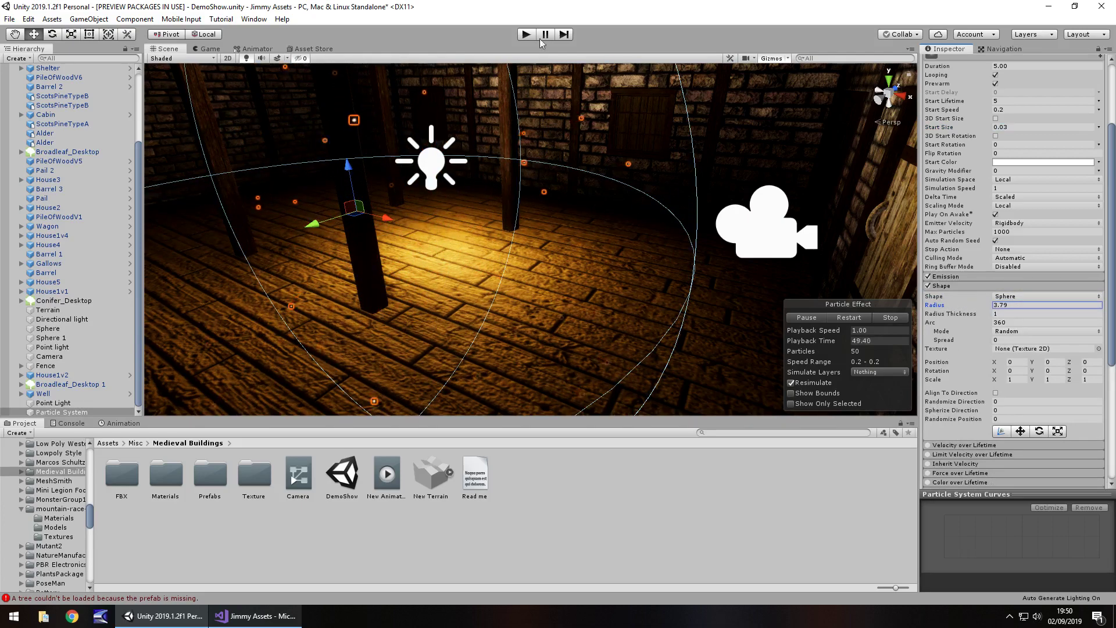
Run the scene in Play mode to preview the scattered dust, then stop
{"action": "left_click", "coordinate": [525, 34]}
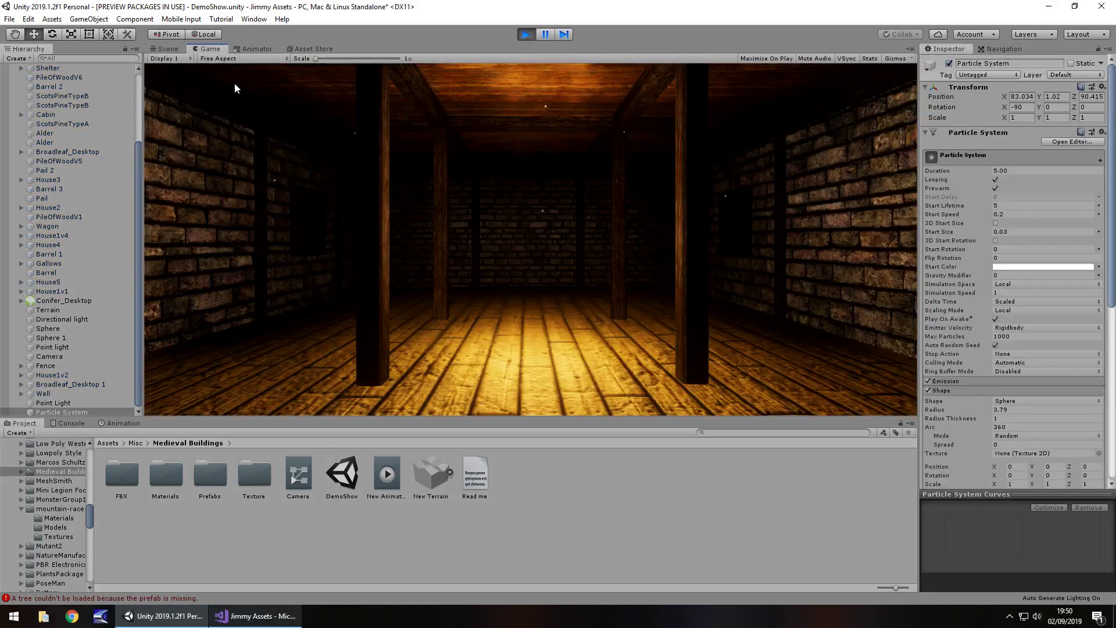
{"action": "left_click", "coordinate": [520, 35]}
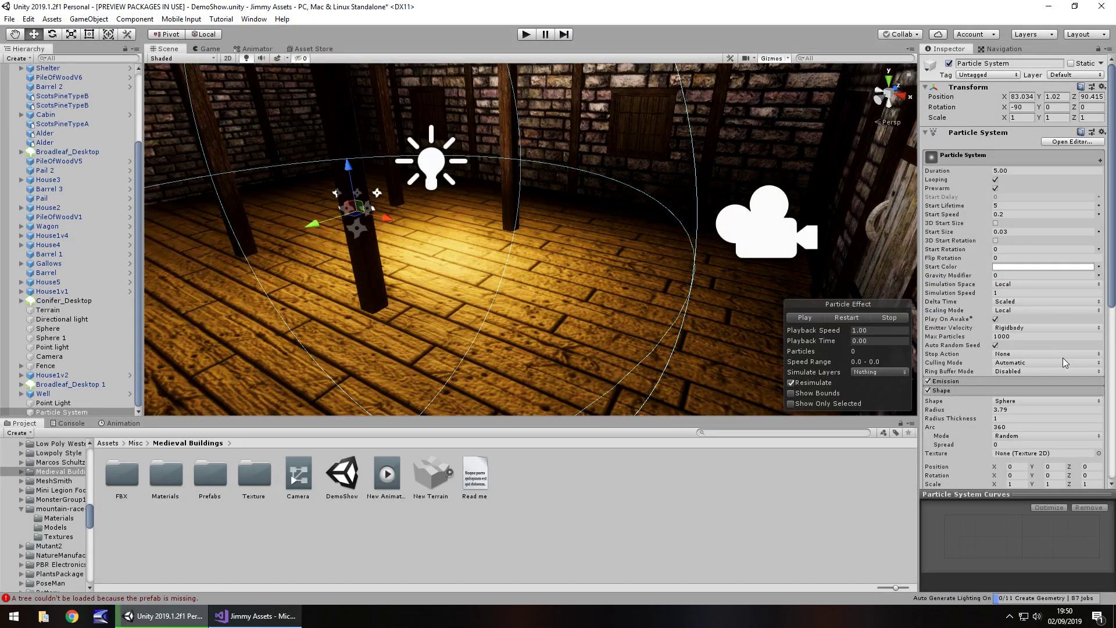
{"action": "scroll", "coordinate": [1026, 357], "scroll_direction": "down", "scroll_amount": 5}
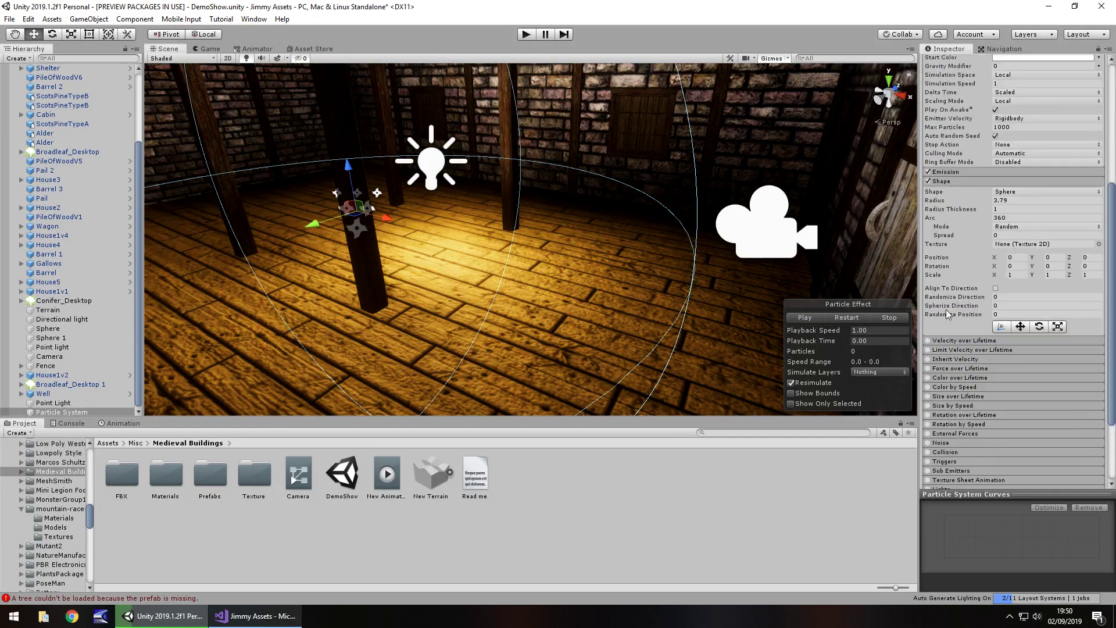
Set Randomize Direction to 1 and Randomize Position to 3.22, then test in Play mode
{"action": "left_click", "coordinate": [1035, 297]}
{"action": "type", "text": "1"}
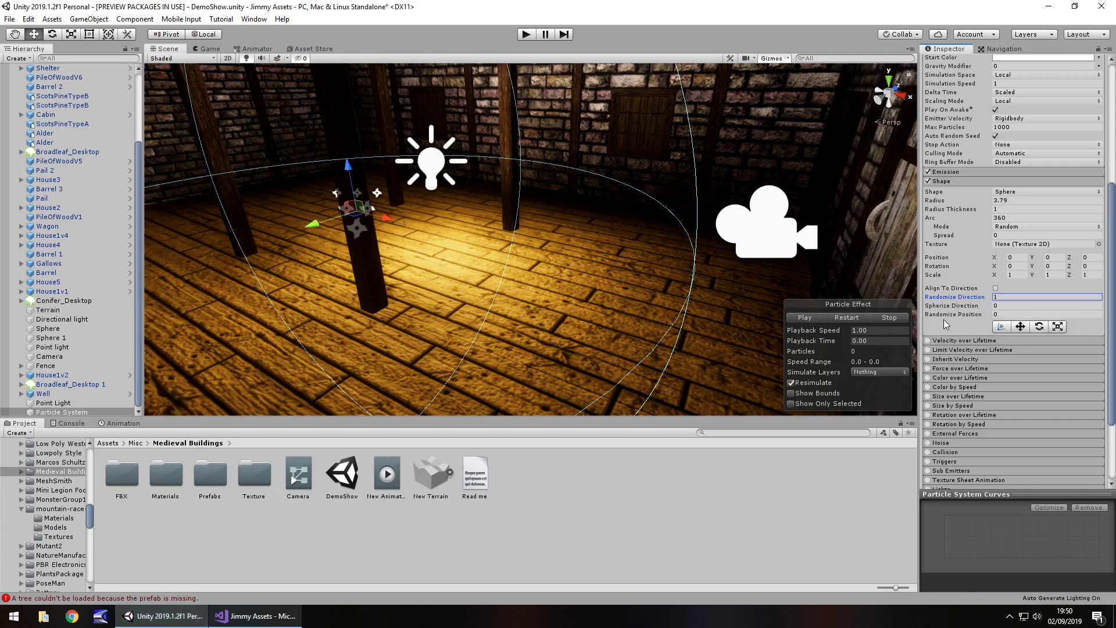
{"action": "left_click_drag", "start_coordinate": [947, 316], "coordinate": [1014, 324]}
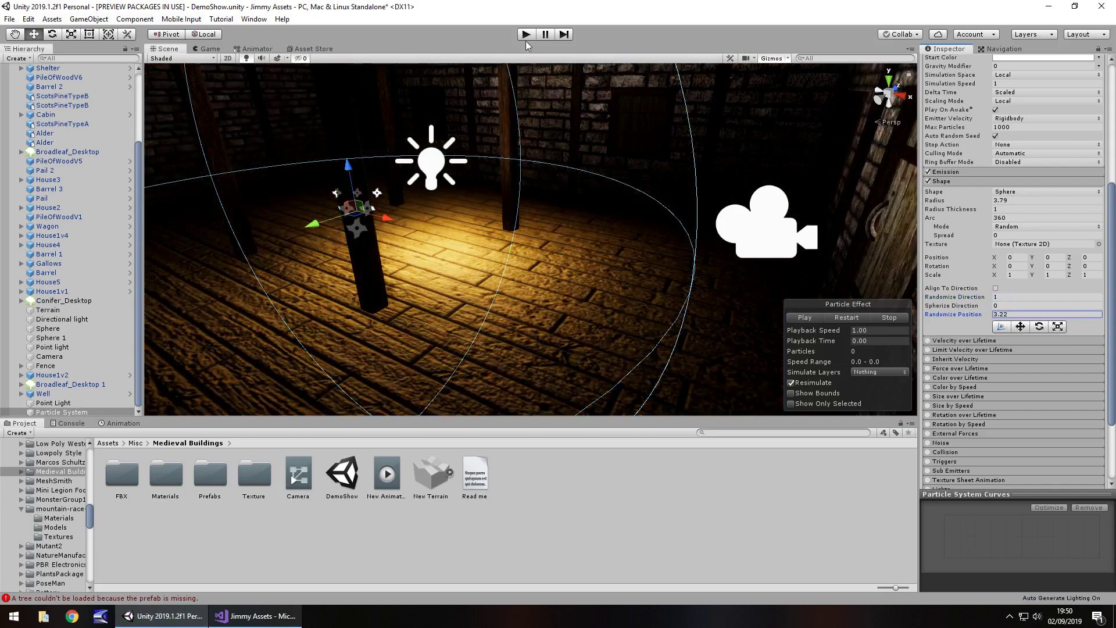
{"action": "left_click", "coordinate": [527, 35]}
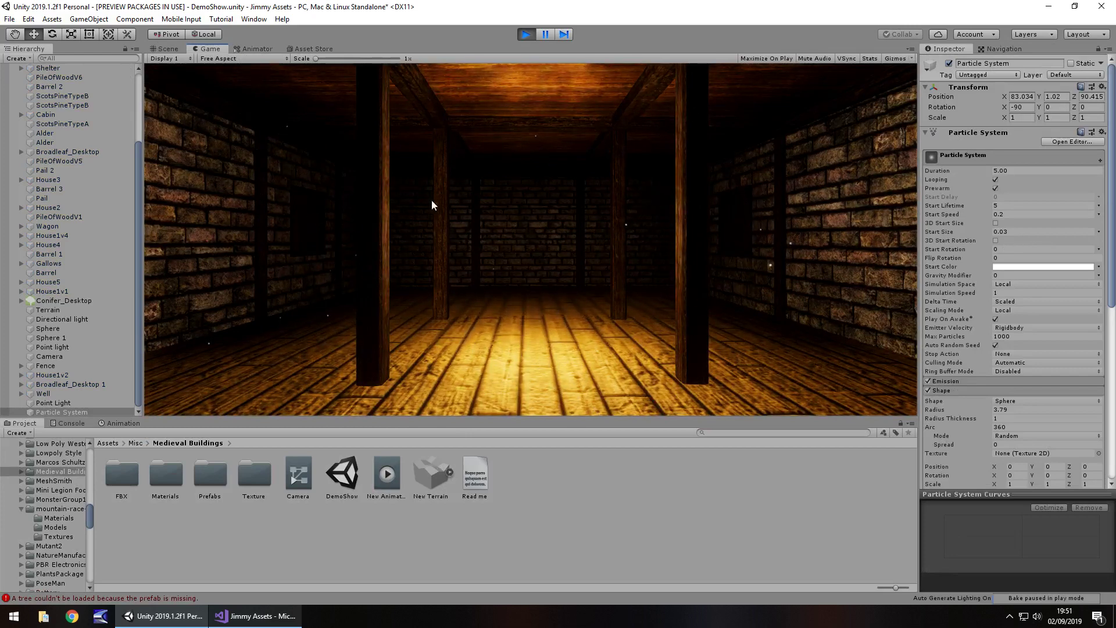
{"action": "left_click", "coordinate": [525, 35]}
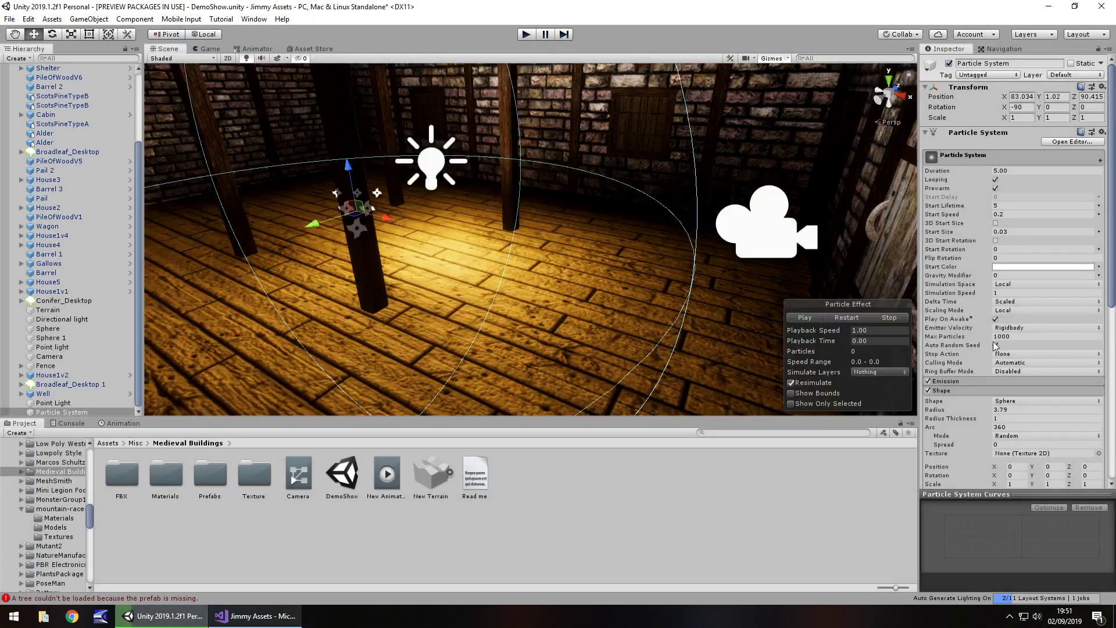
Enable Size over Lifetime with a bell curve: middle key raised near full, end key at 0
{"action": "scroll", "coordinate": [985, 357], "scroll_direction": "down", "scroll_amount": 10}
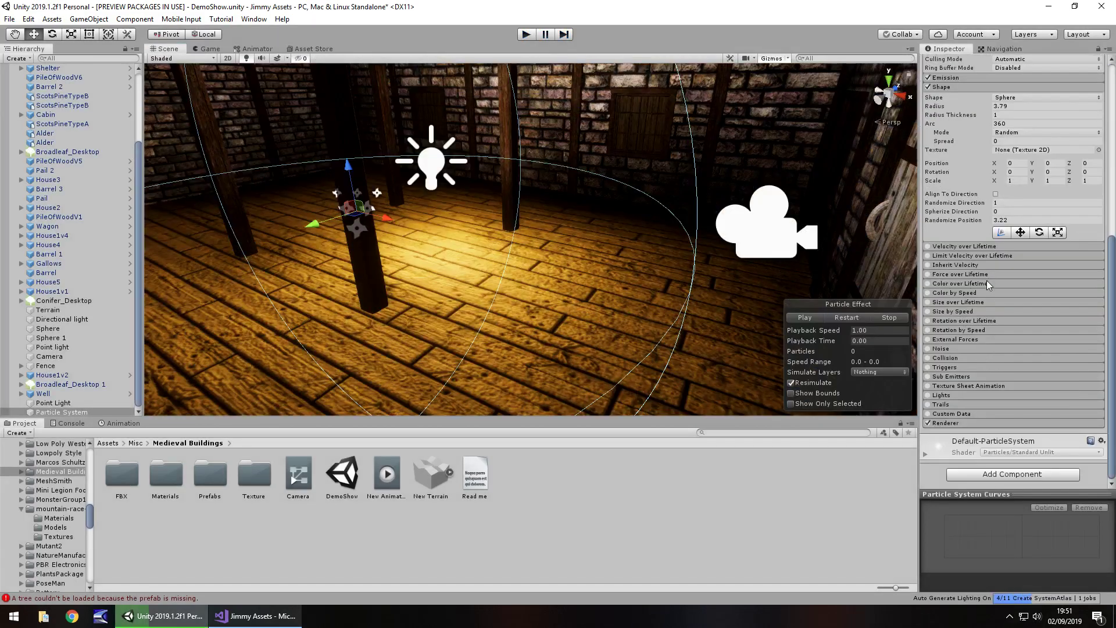
{"action": "left_click", "coordinate": [946, 302]}
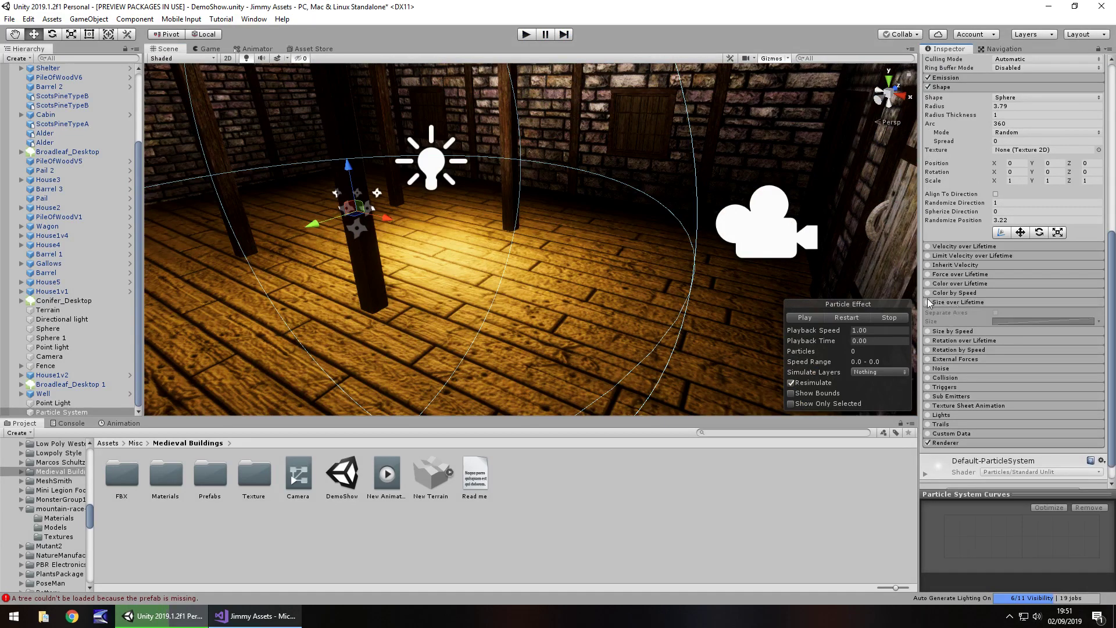
{"action": "left_click", "coordinate": [929, 302]}
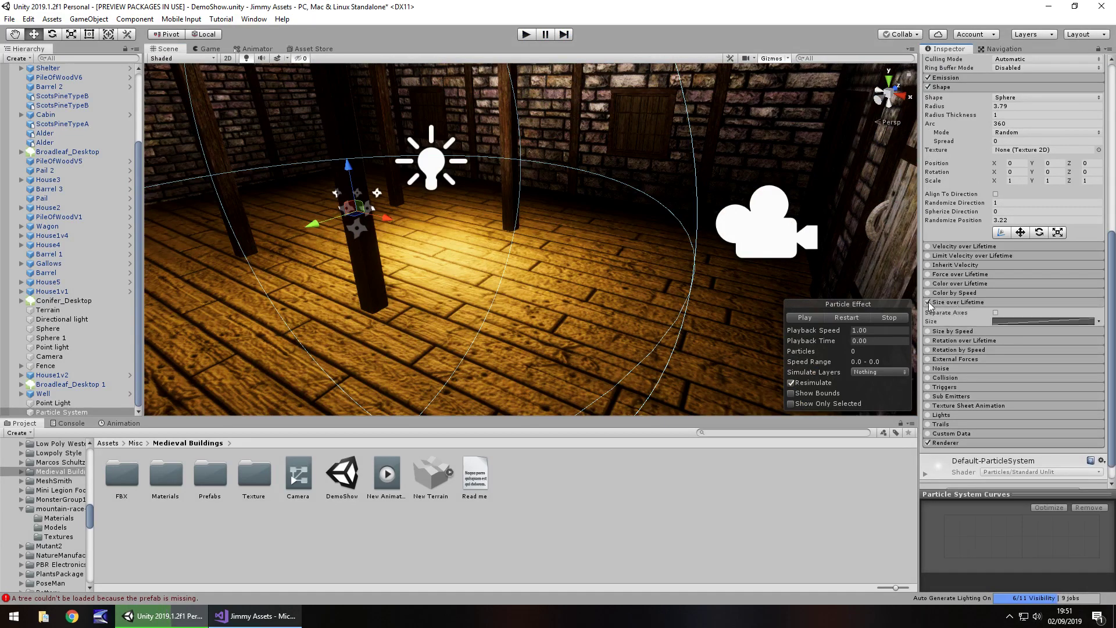
{"action": "left_click", "coordinate": [1038, 322]}
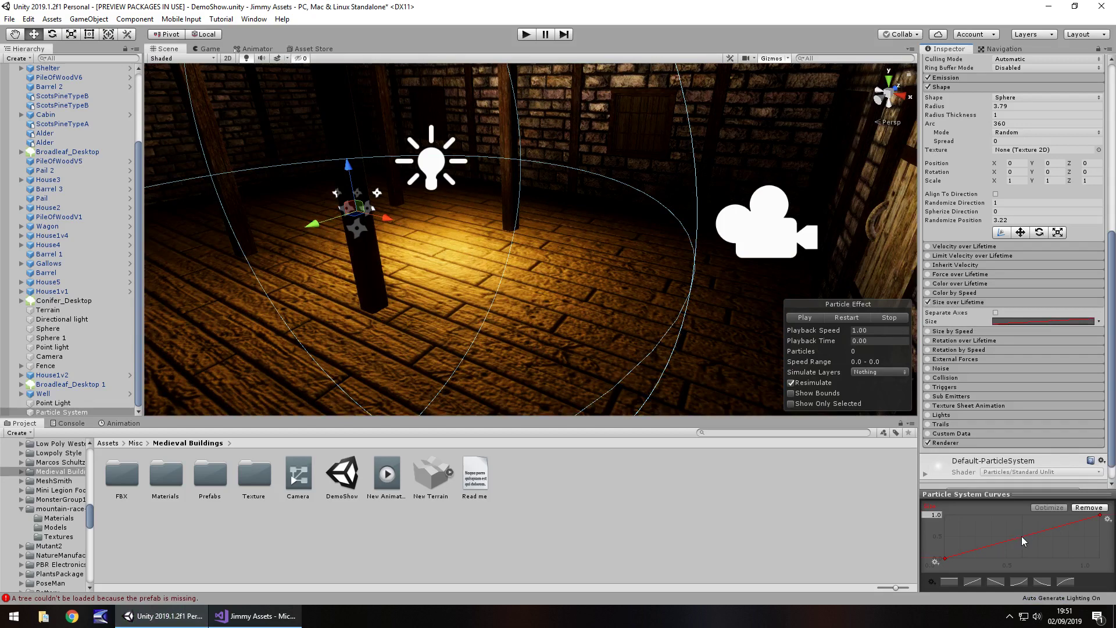
{"action": "right_click", "coordinate": [1021, 536]}
{"action": "left_click", "coordinate": [1035, 548]}
{"action": "left_click_drag", "start_coordinate": [1020, 537], "coordinate": [1009, 517]}
{"action": "left_click_drag", "start_coordinate": [1100, 515], "coordinate": [1107, 564]}
{"action": "scroll", "coordinate": [1031, 279], "scroll_direction": "up", "scroll_amount": 8}
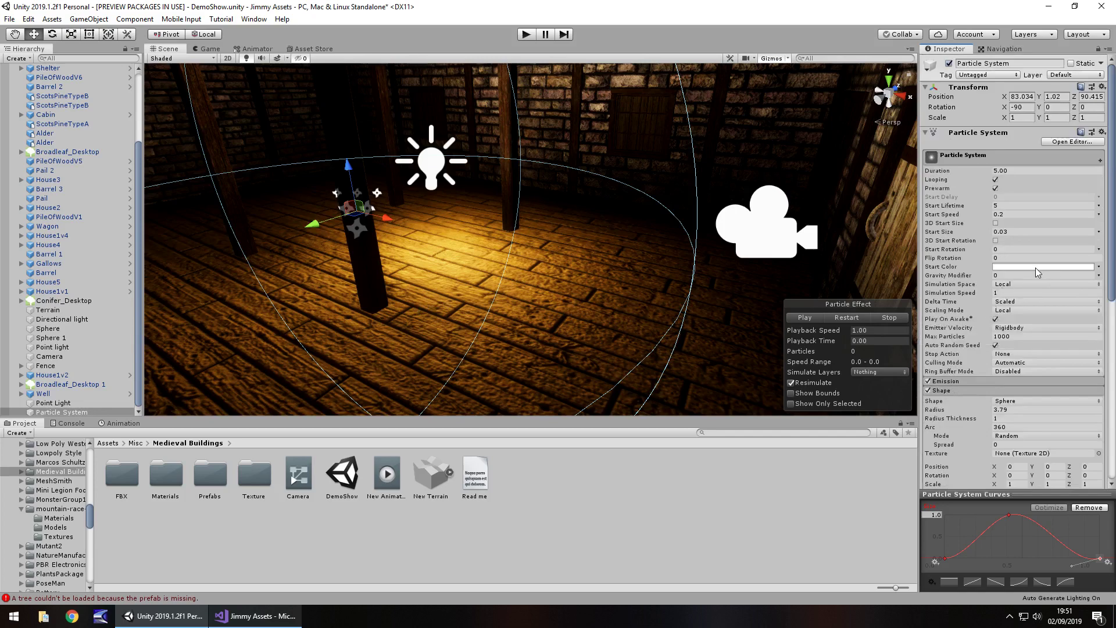
Preview the sparse dust, raise Emission Rate over Time to 100, and preview again
{"action": "left_click", "coordinate": [526, 34]}
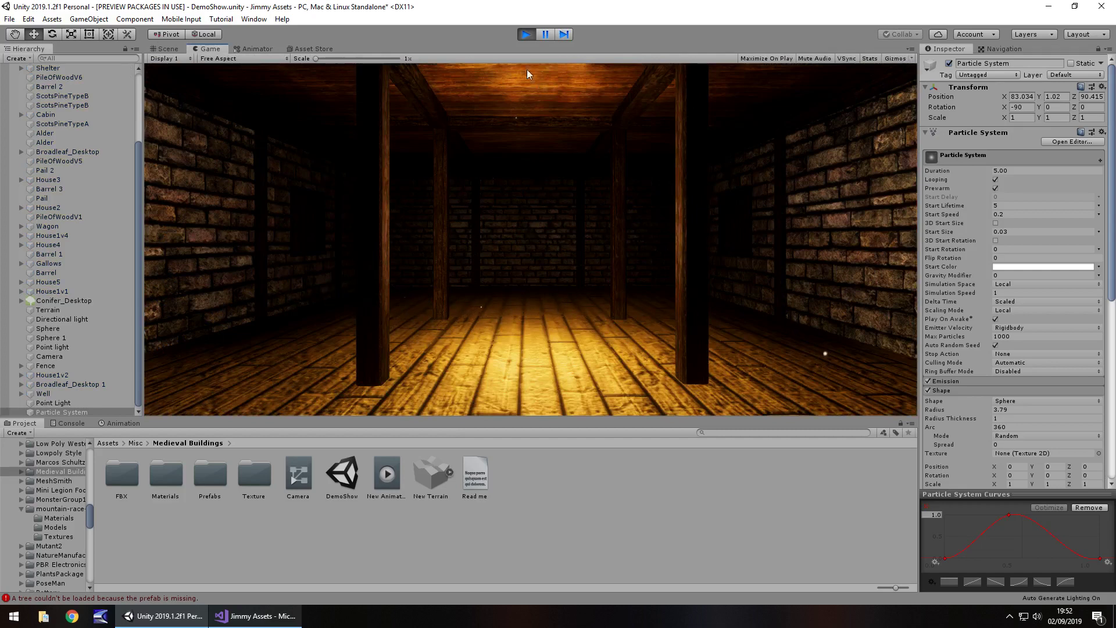
{"action": "left_click", "coordinate": [526, 34]}
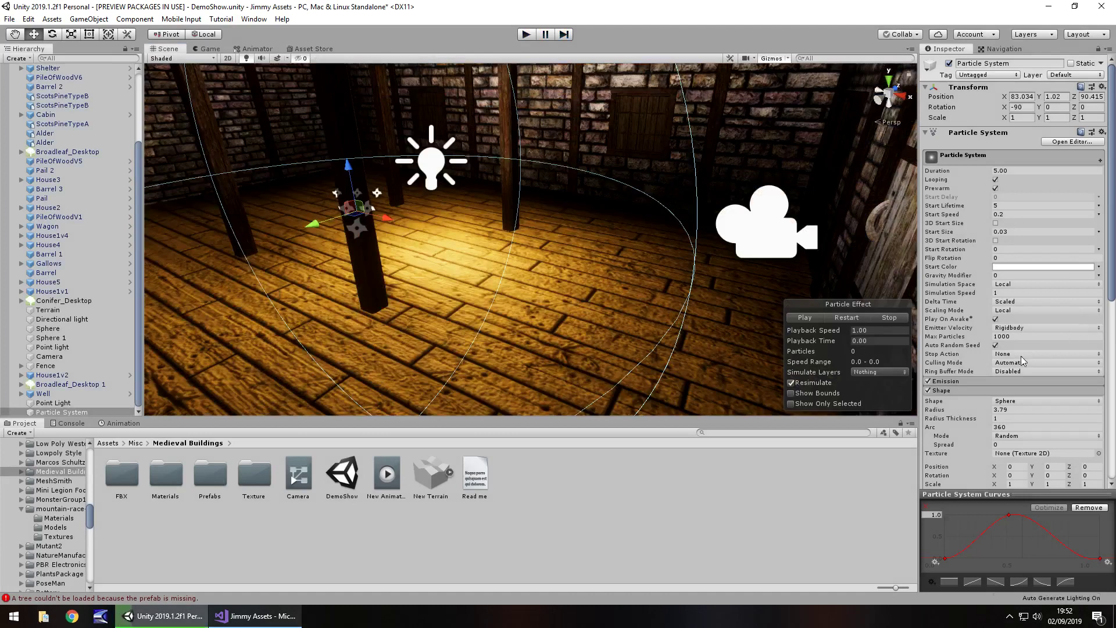
{"action": "left_click", "coordinate": [948, 380]}
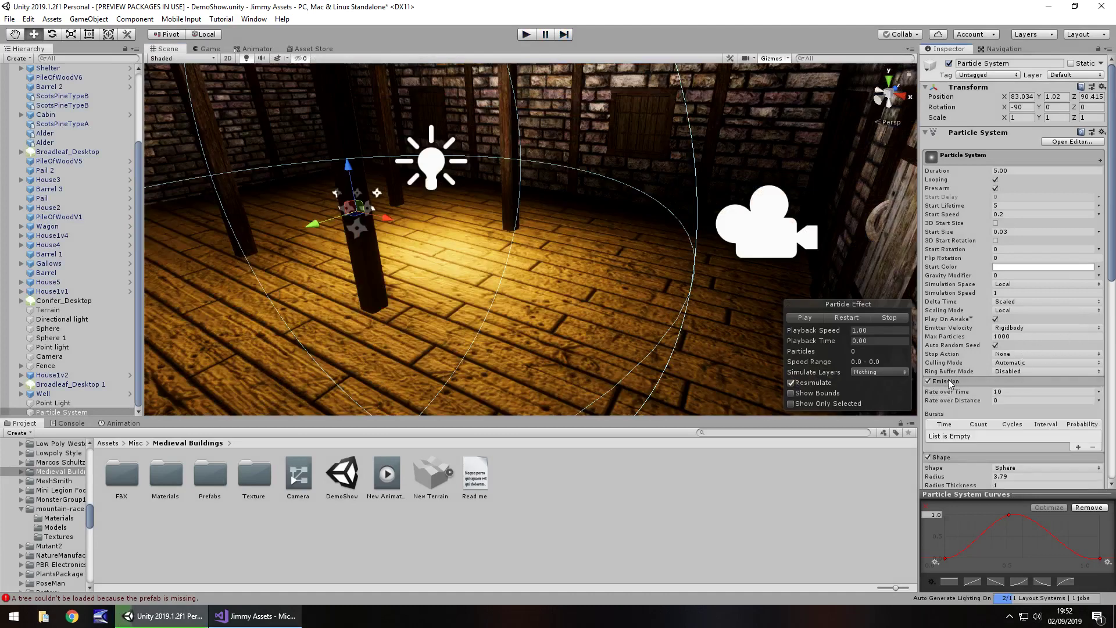
{"action": "left_click", "coordinate": [1018, 391]}
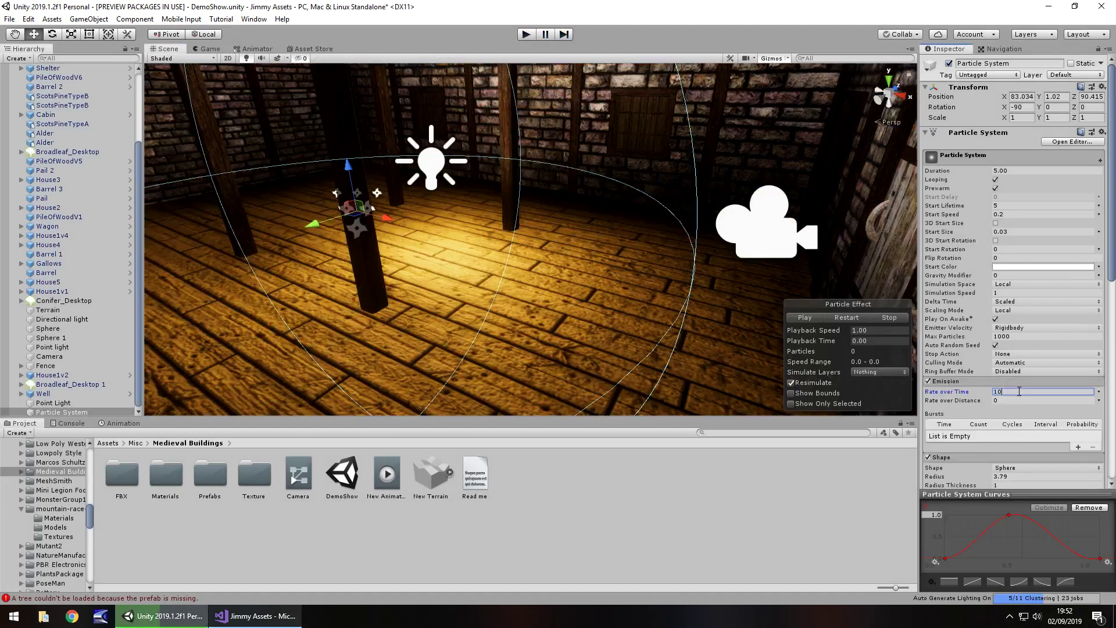
{"action": "type", "text": "0"}
{"action": "left_click", "coordinate": [525, 34]}
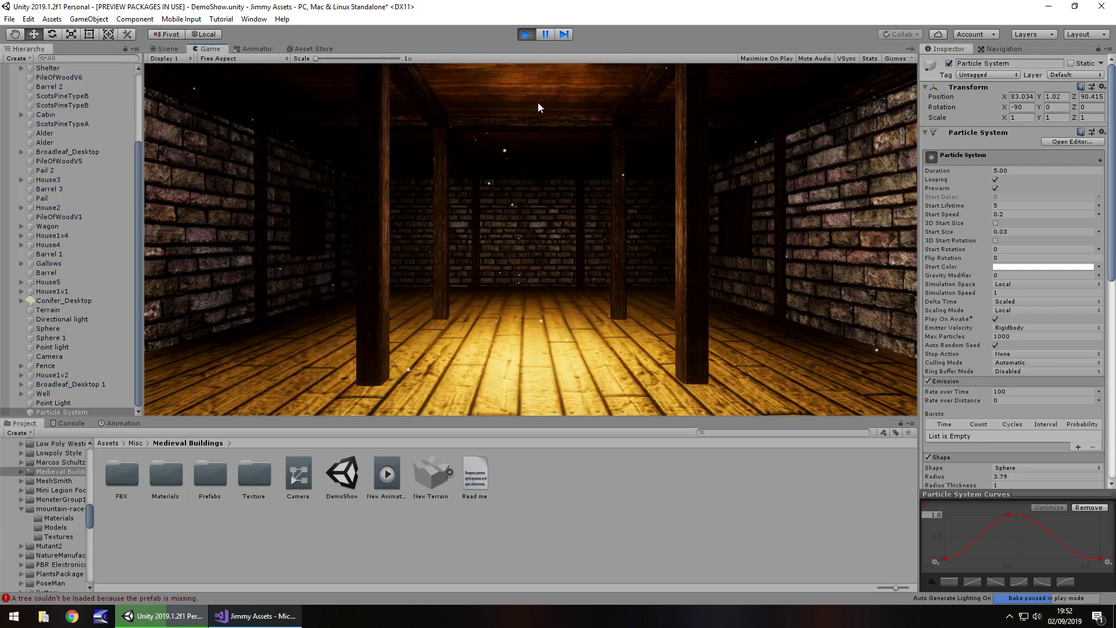
{"action": "left_click", "coordinate": [518, 34]}
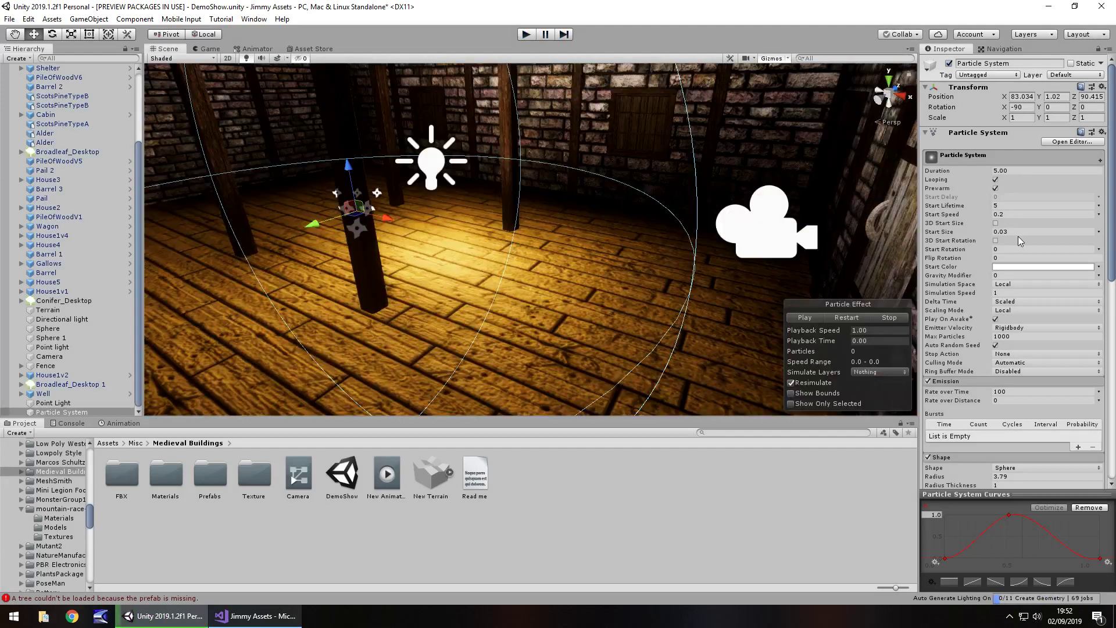
Set Start Size 0.01, Rate over Time 200 and Shape Radius 5, then play to preview
{"action": "left_click", "coordinate": [1024, 232]}
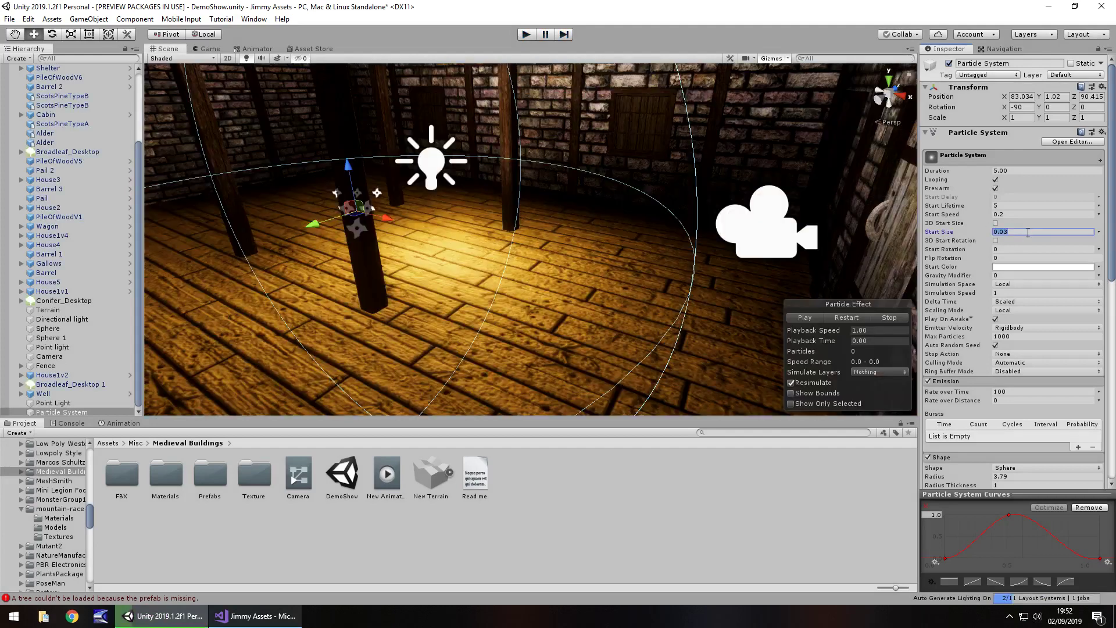
{"action": "key", "text": "BackSpace"}
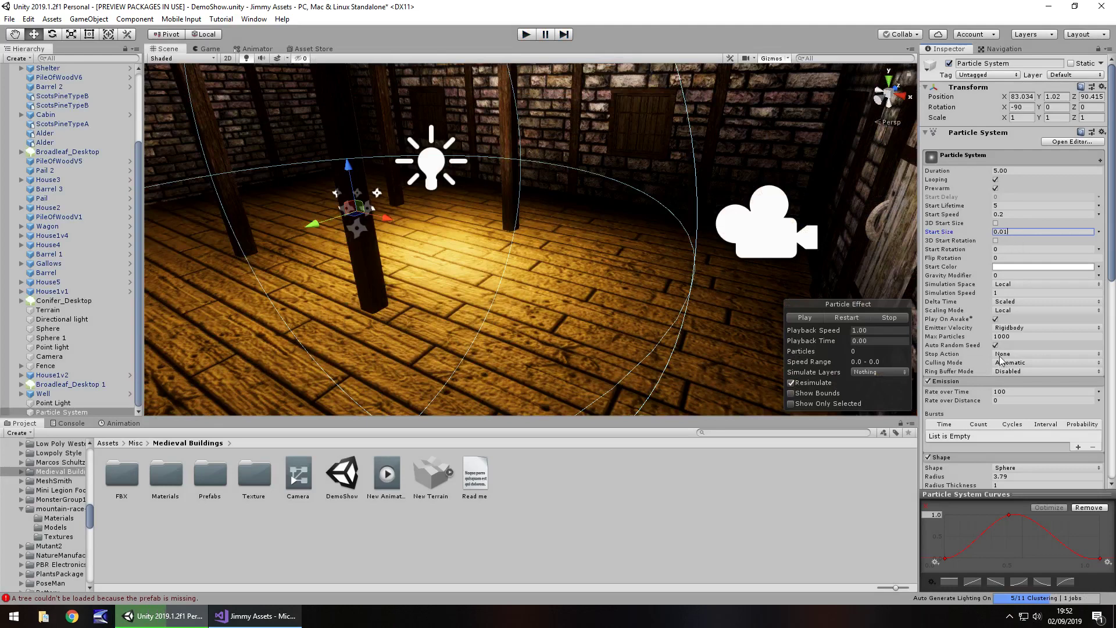
{"action": "left_click", "coordinate": [1038, 392]}
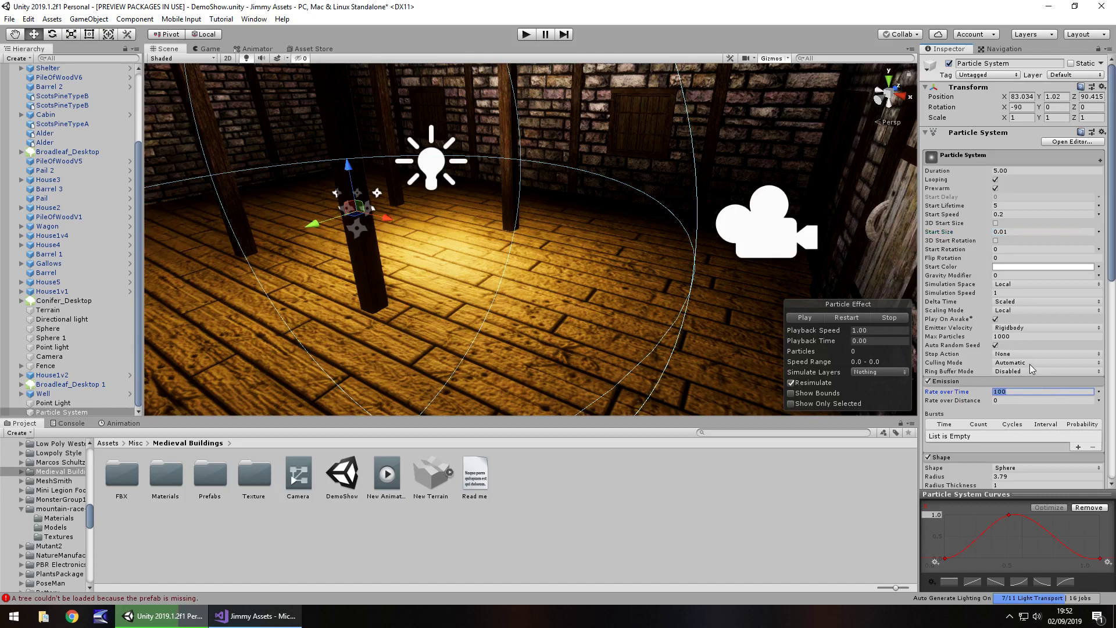
{"action": "type", "text": "200"}
{"action": "scroll", "coordinate": [1010, 369], "scroll_direction": "down", "scroll_amount": 4}
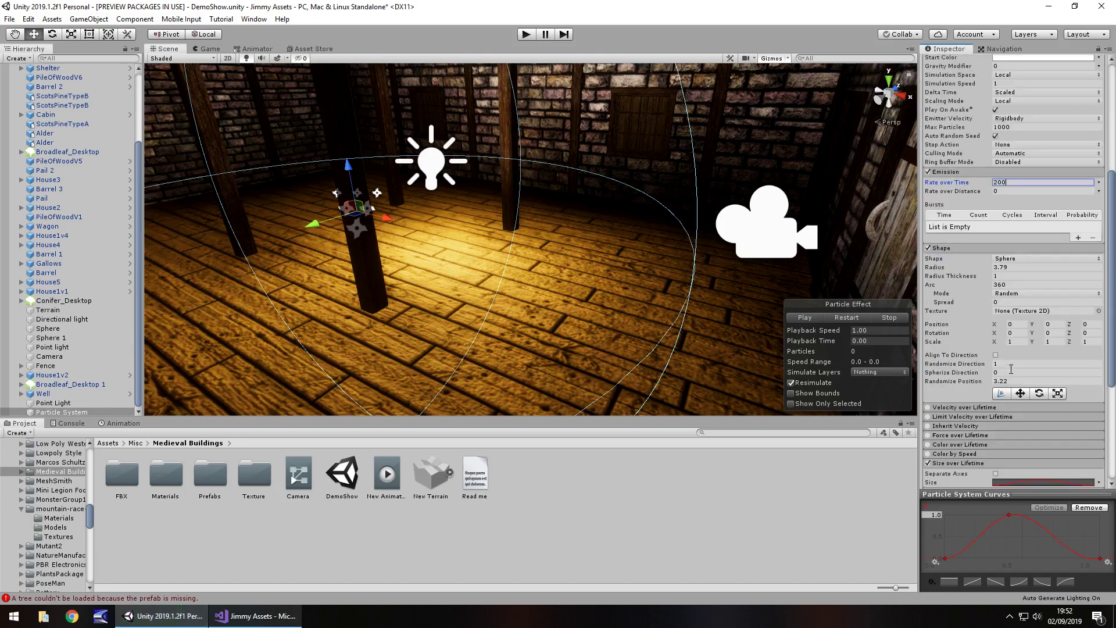
{"action": "left_click", "coordinate": [1014, 265]}
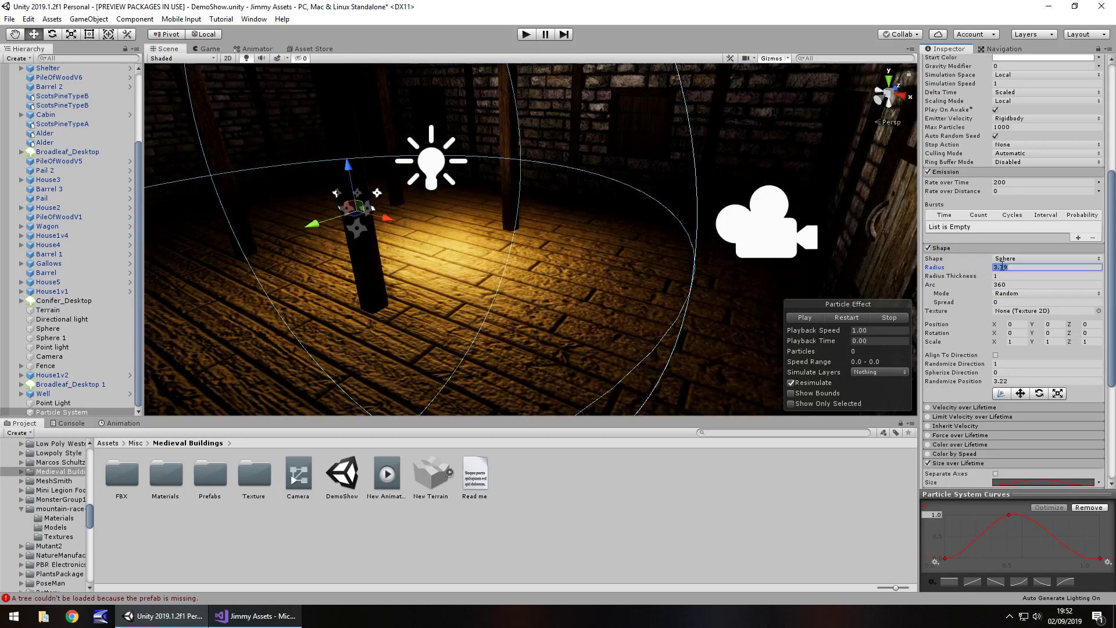
{"action": "type", "text": "5"}
{"action": "left_click", "coordinate": [525, 37]}
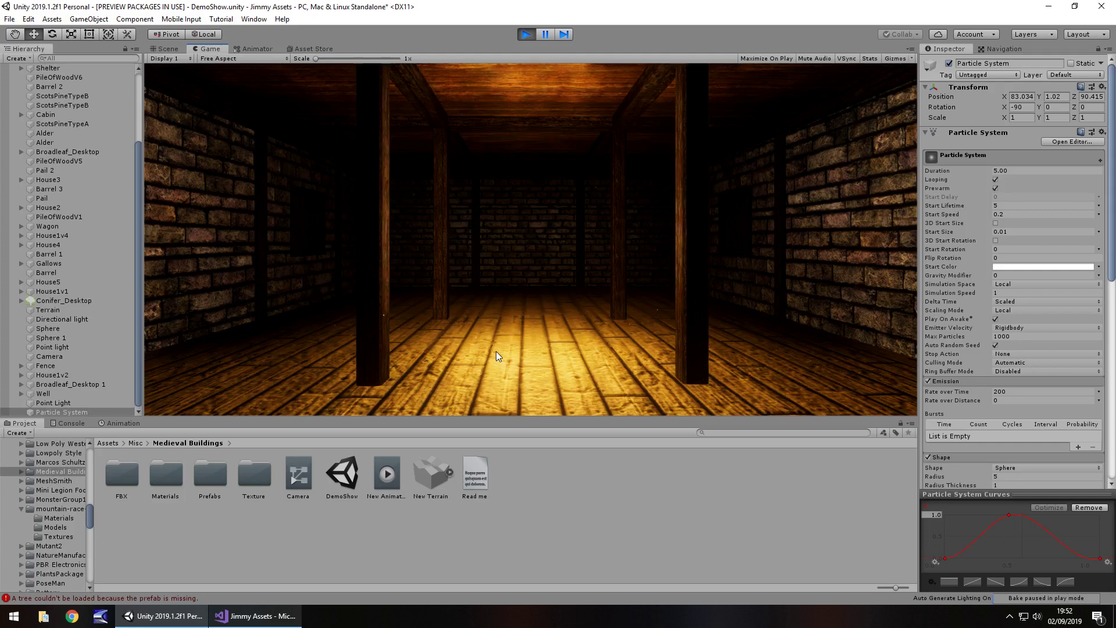
{"action": "left_click", "coordinate": [1037, 268]}
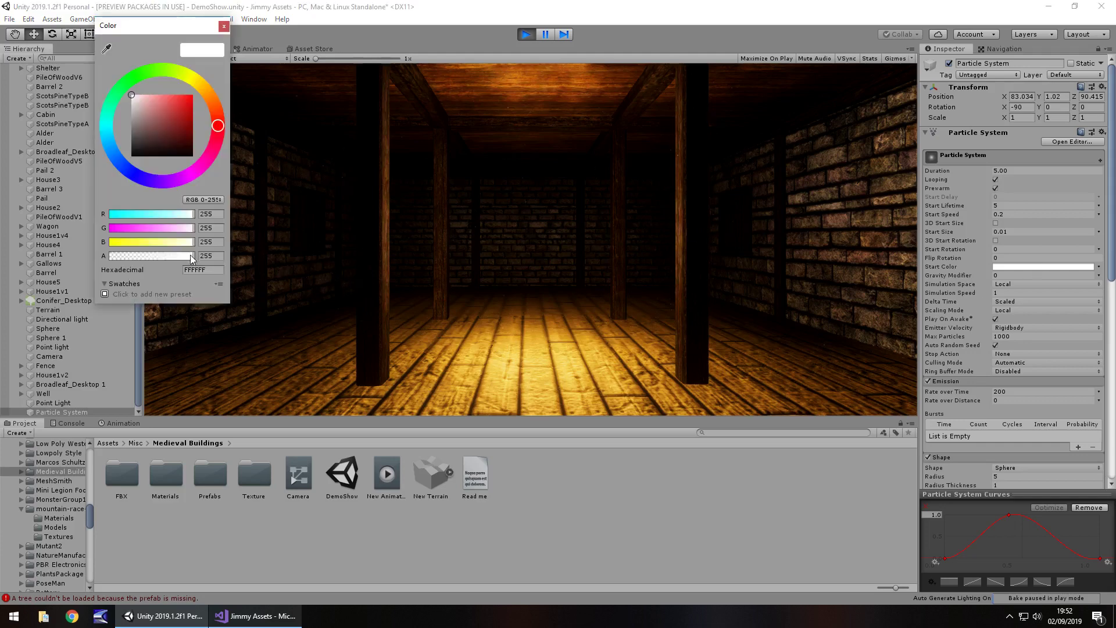
{"action": "left_click_drag", "start_coordinate": [193, 256], "coordinate": [137, 266]}
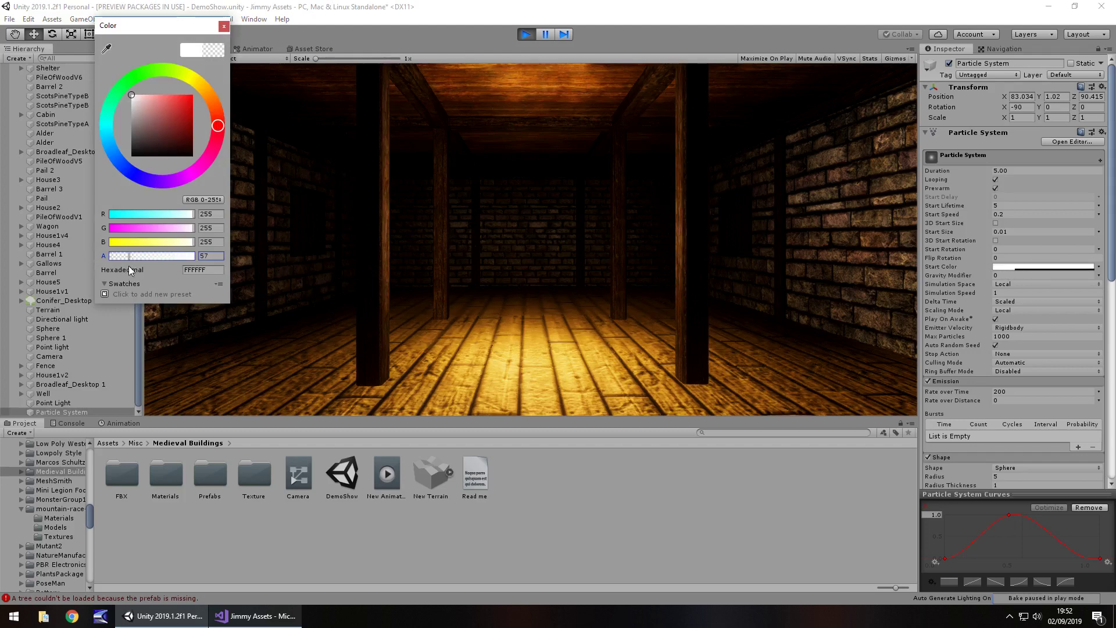
{"action": "left_click", "coordinate": [130, 123]}
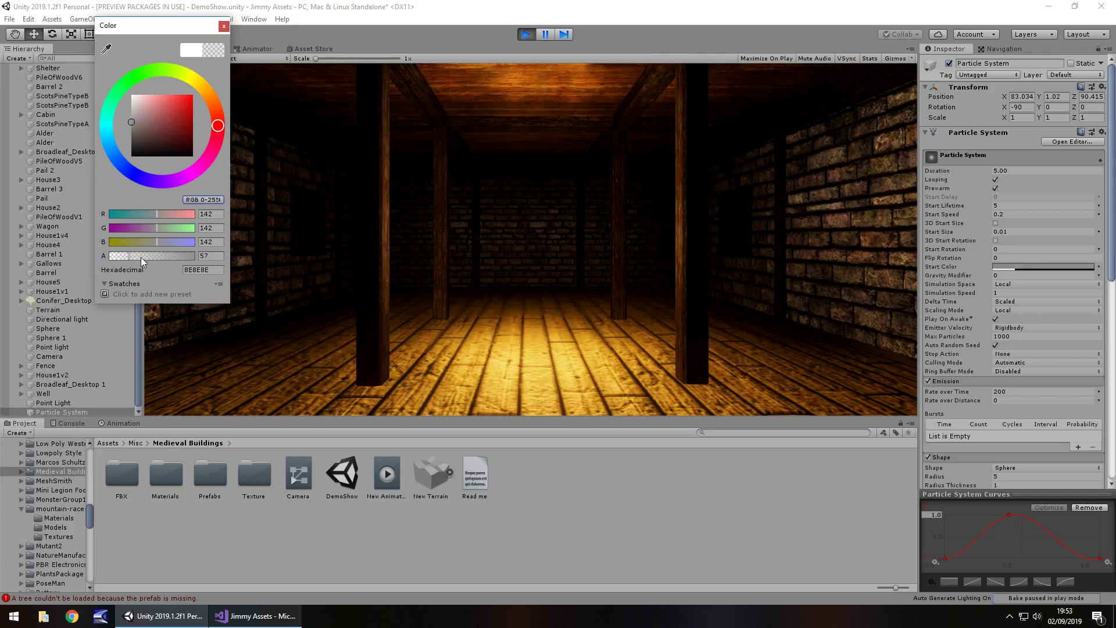
{"action": "left_click_drag", "start_coordinate": [141, 257], "coordinate": [157, 256]}
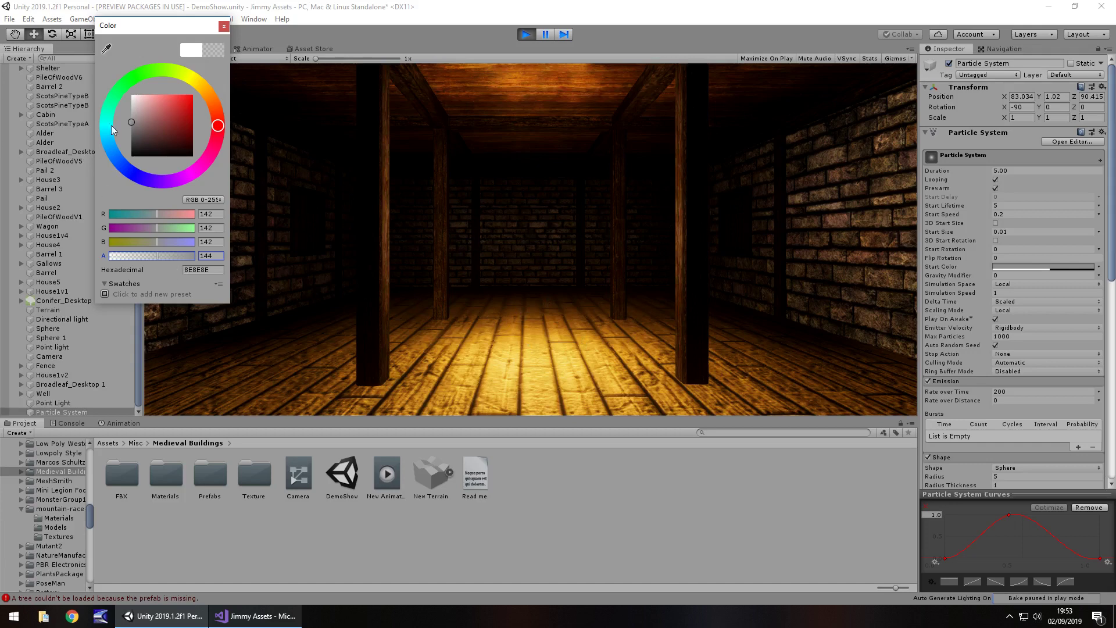
{"action": "left_click_drag", "start_coordinate": [137, 117], "coordinate": [131, 94]}
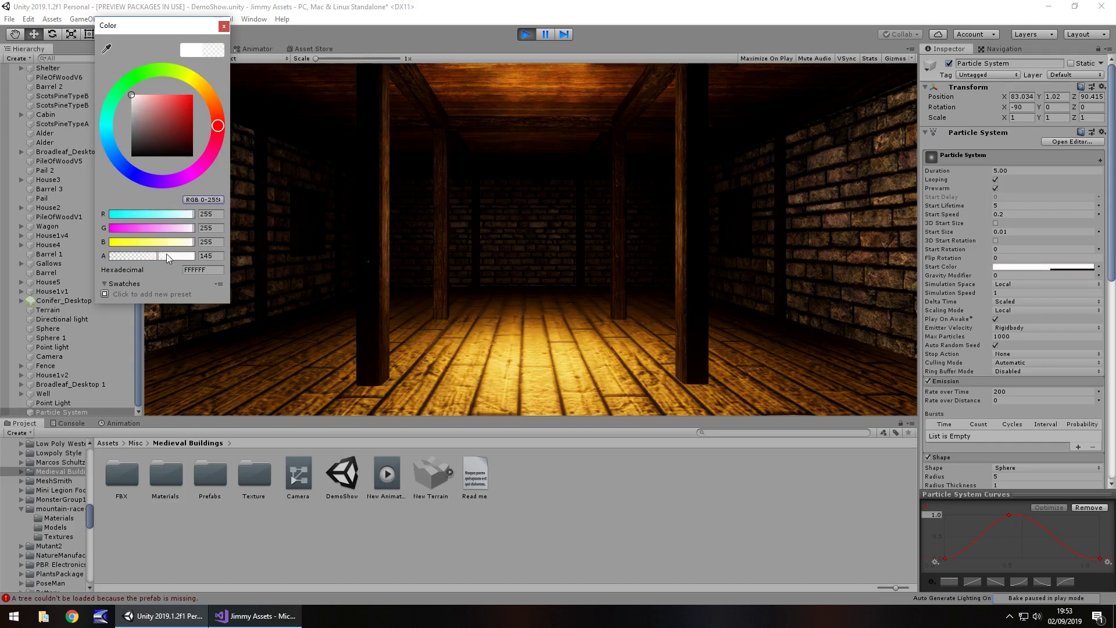
{"action": "left_click_drag", "start_coordinate": [166, 253], "coordinate": [208, 253]}
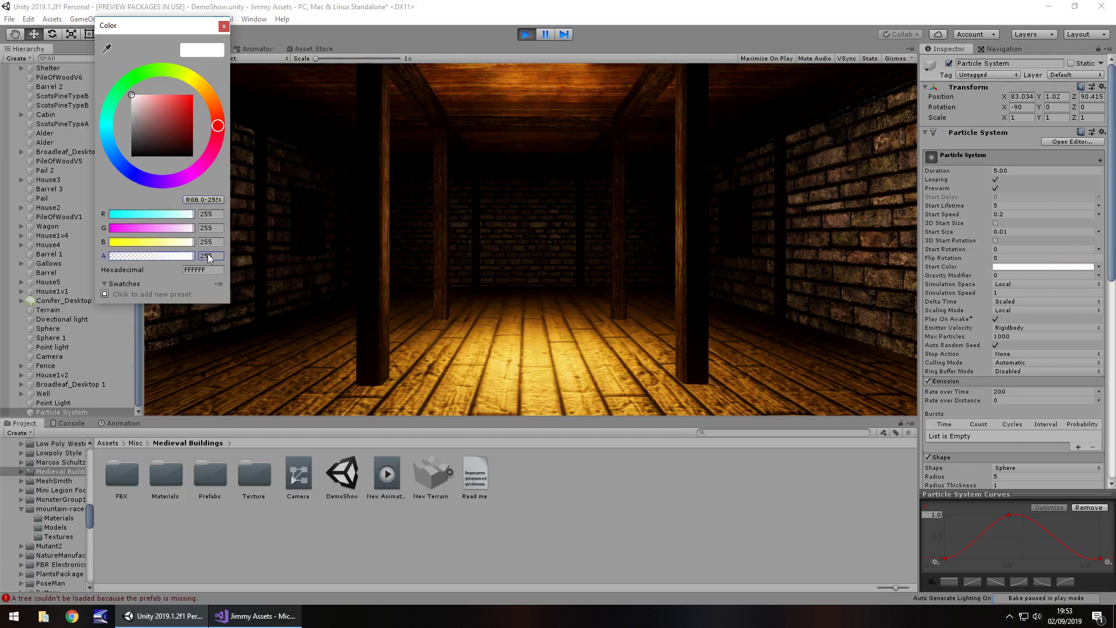
{"action": "left_click", "coordinate": [223, 26]}
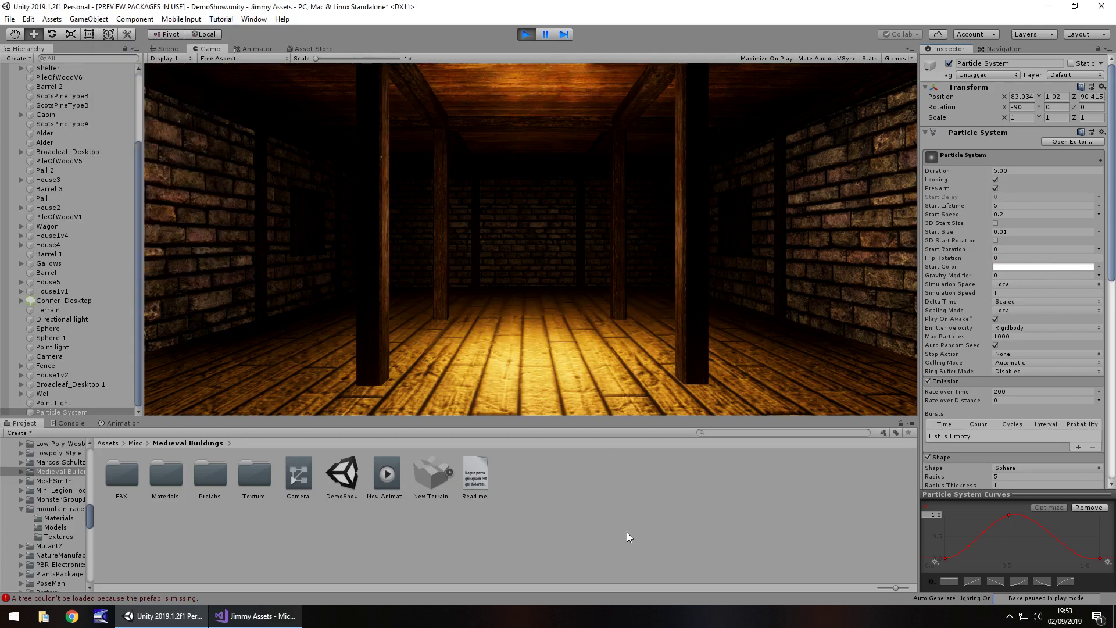